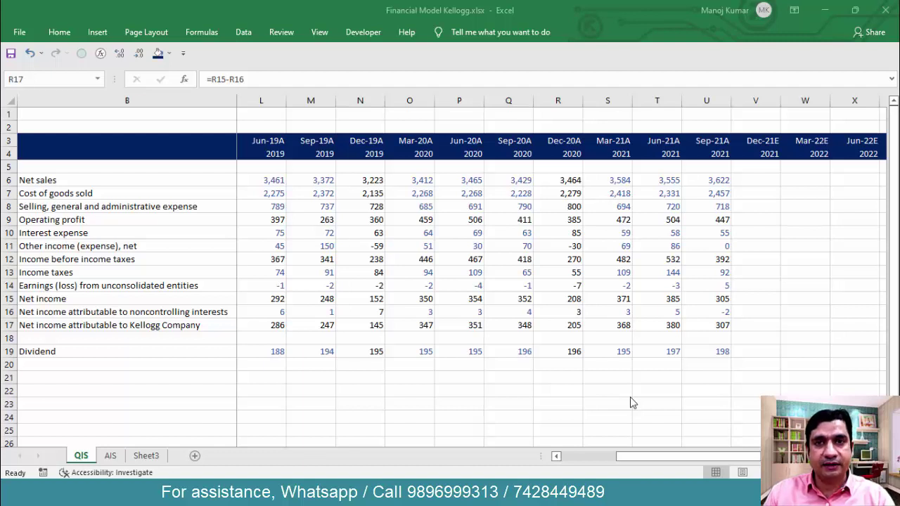
- Select cell R17 in the income statement, then switch to the Kellogg folder in File Explorer
left_click(573, 210)
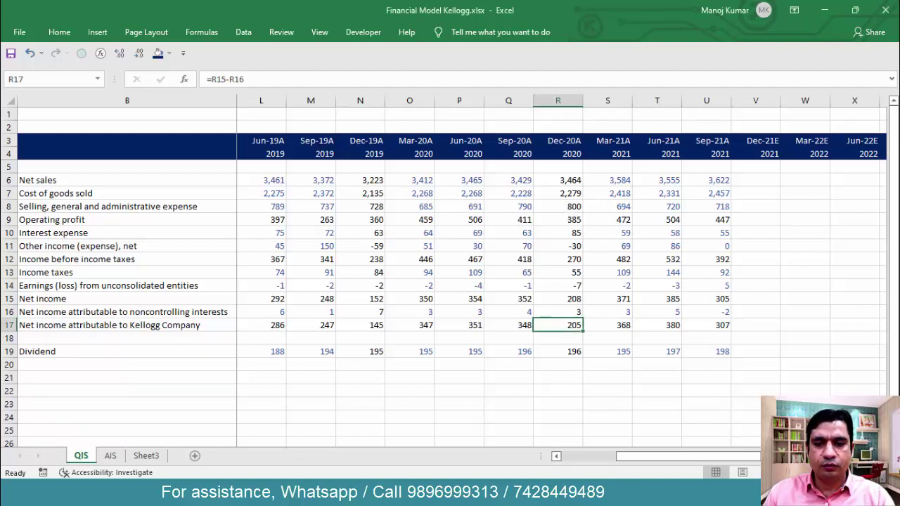
key("alt+Tab")
- Open the 2020 folder and open 10K Dec 2020.pdf in Acrobat Reader
key("Down")
key("Up")
key("Return")
key("Down")
key("Up")
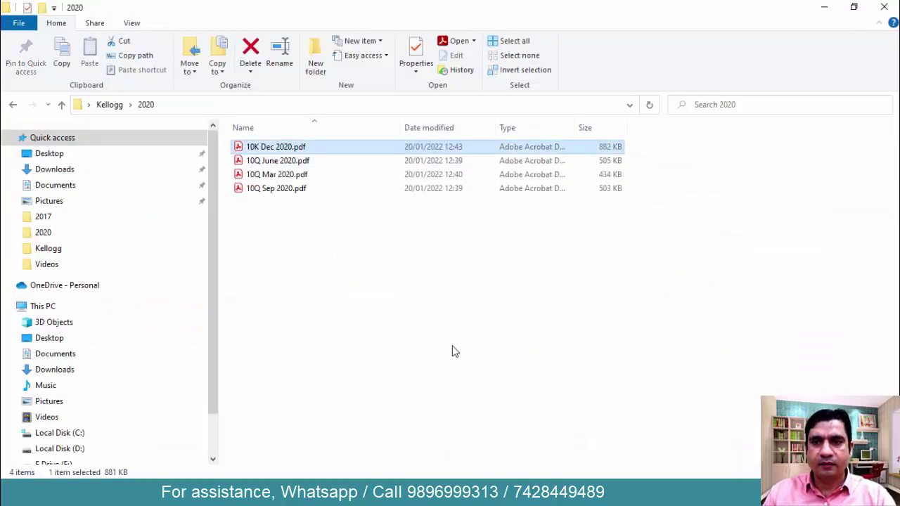
key("Return")
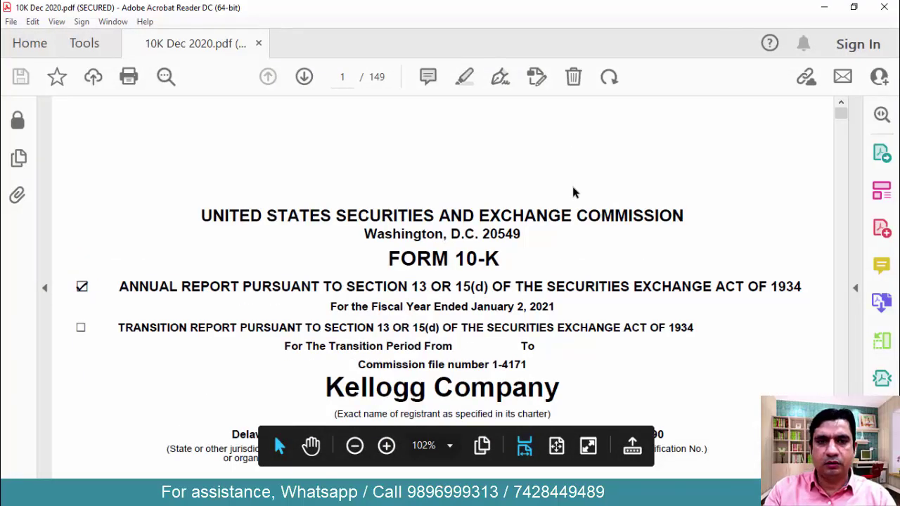
- Search the 10-K for 'quarterly' until Note 16 Quarterly Financial Data appears
key("ctrl+f")
type("qu")
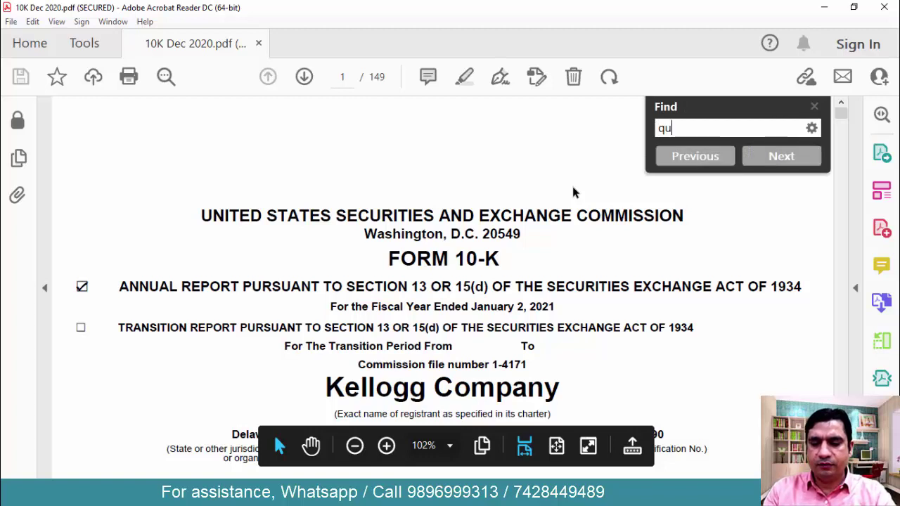
type("aterly")
key("Return")
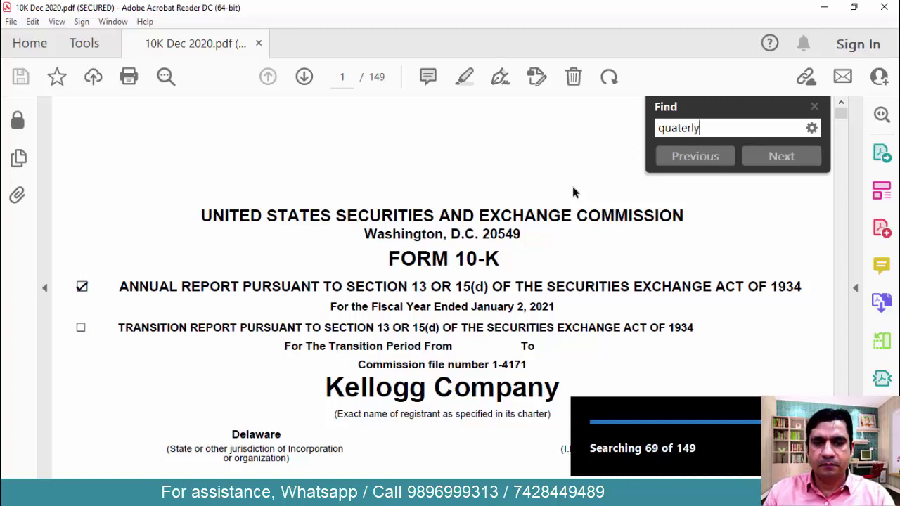
key("ctrl+a")
key("BackSpace")
type("quarte")
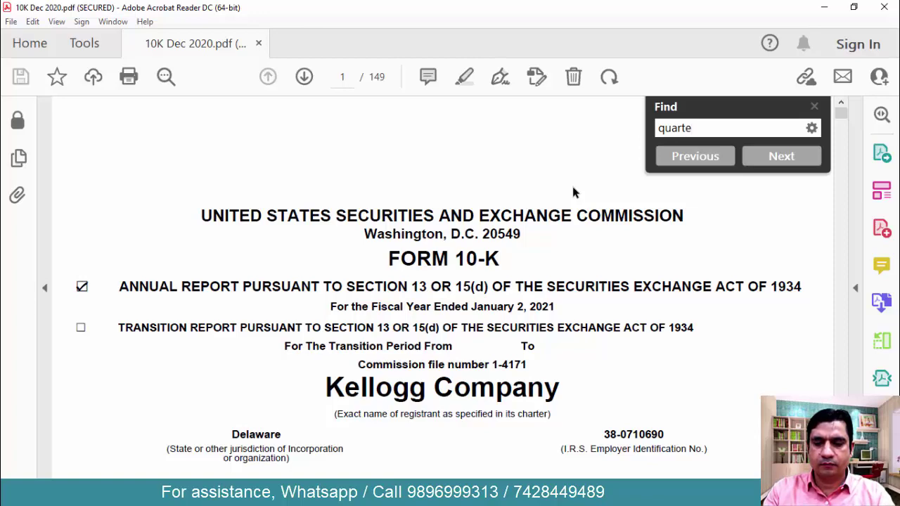
type("rly")
key("Return")
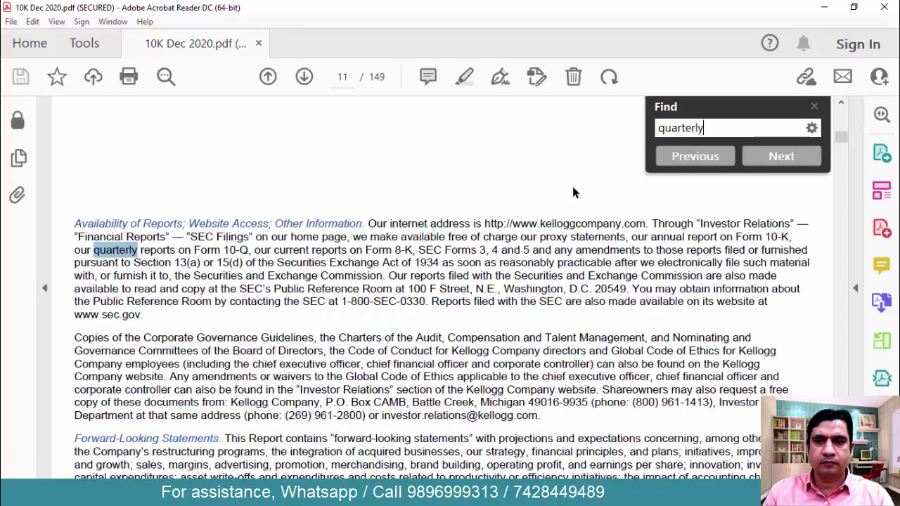
key("Return")
key("Return")
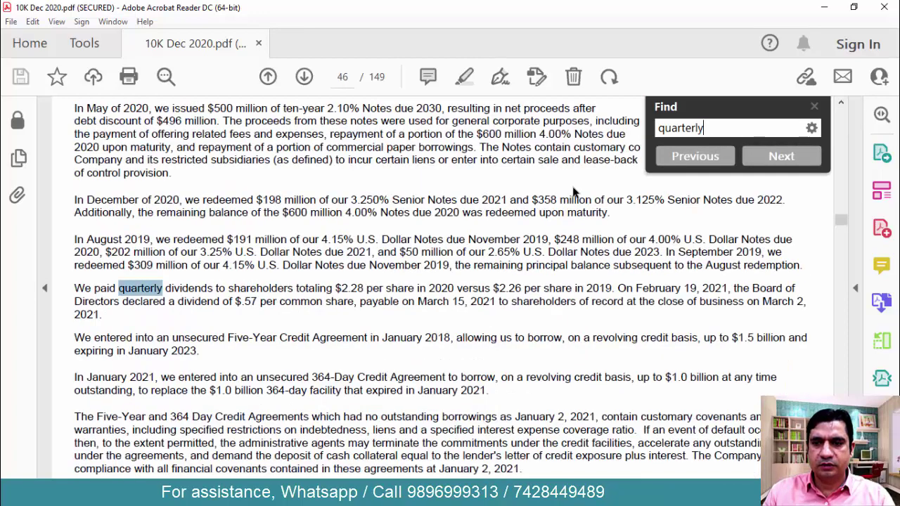
key("Return")
key("Return")
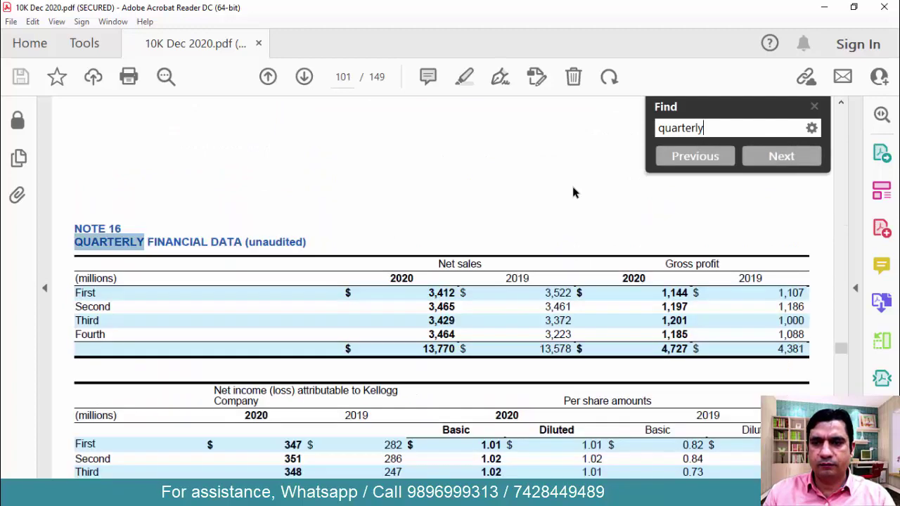
key("ctrl+f")
key("Escape")
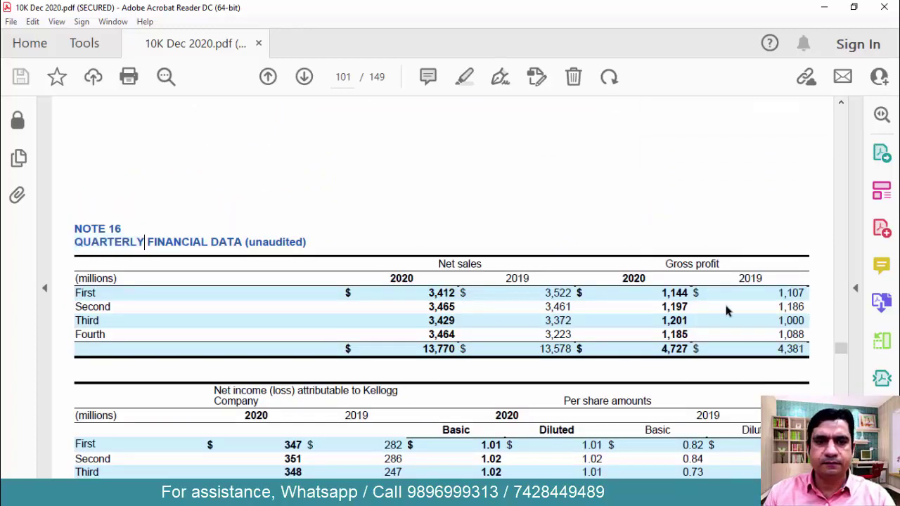
- Select the 2020 quarterly net sales figures in Note 16
scroll(274, 434, "down", 2)
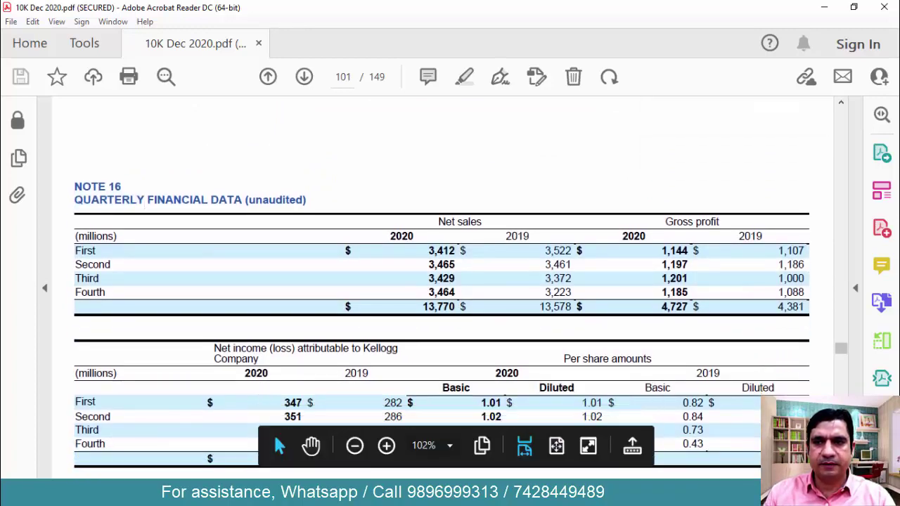
scroll(273, 433, "down", 2)
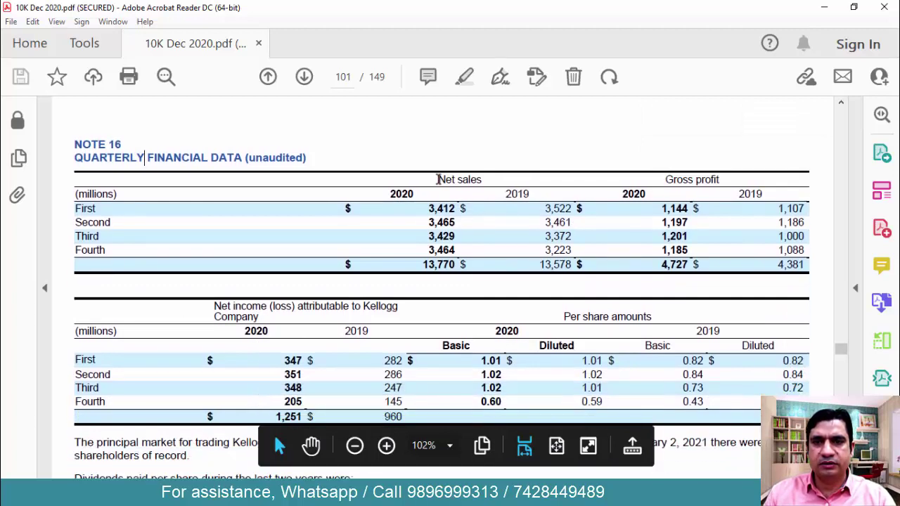
left_click_drag(437, 179, 482, 184)
left_click(481, 187)
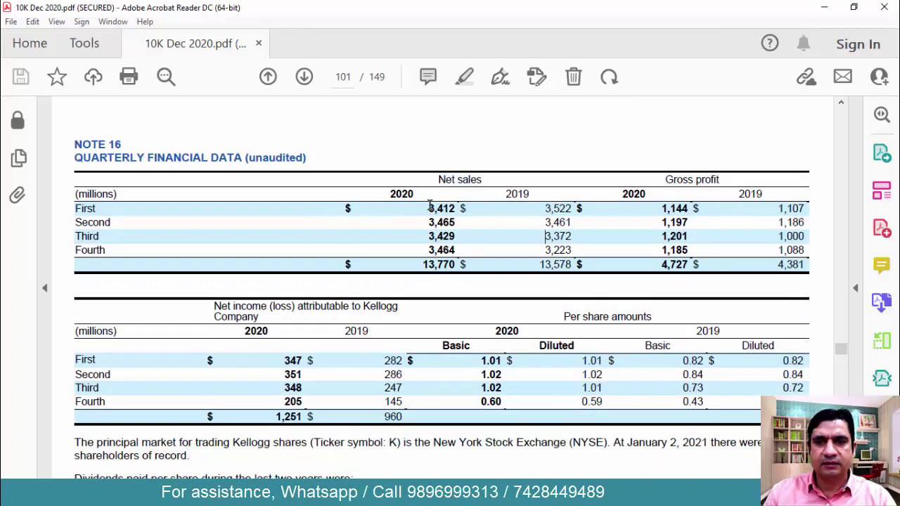
left_click_drag(430, 204, 457, 250)
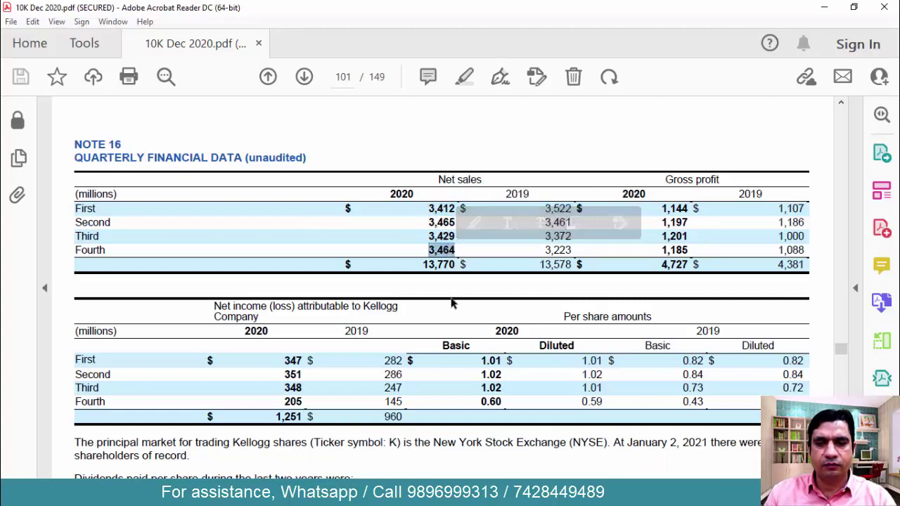
key("alt+Tab")
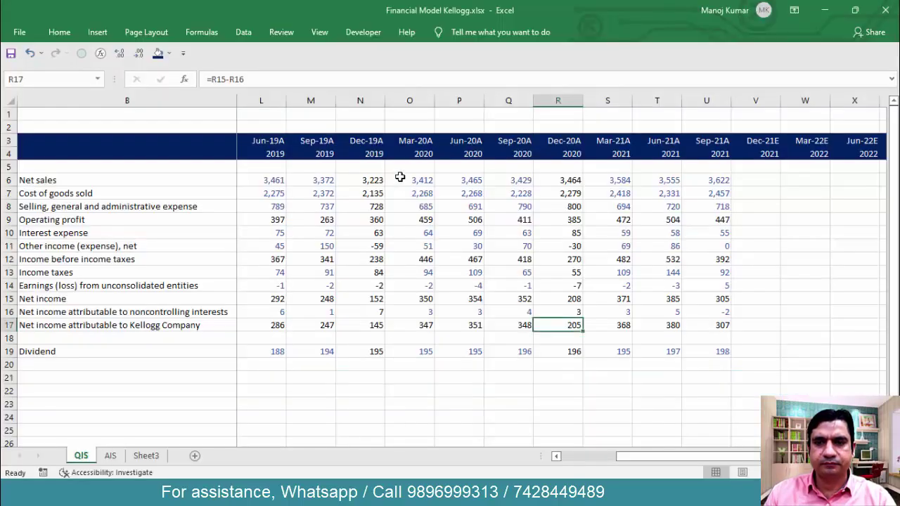
left_click(406, 180)
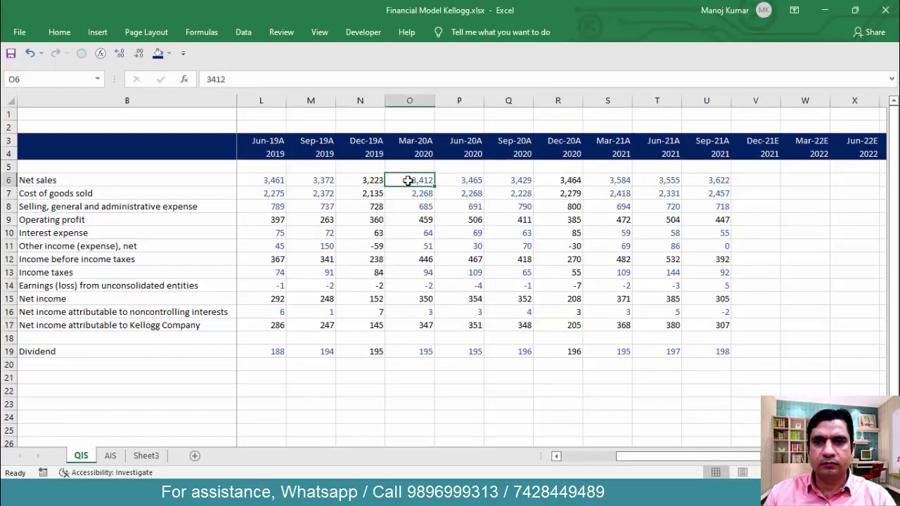
key("alt+Tab")
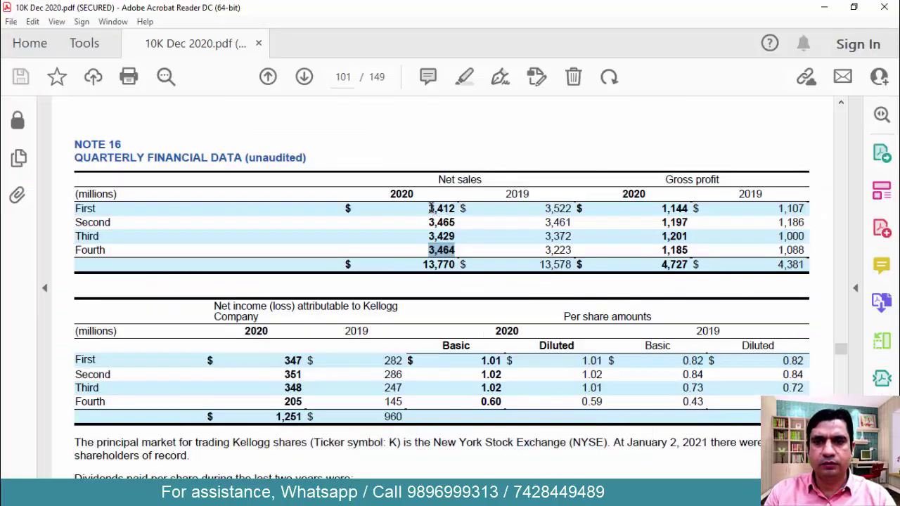
double_click(436, 208)
key("alt+Tab")
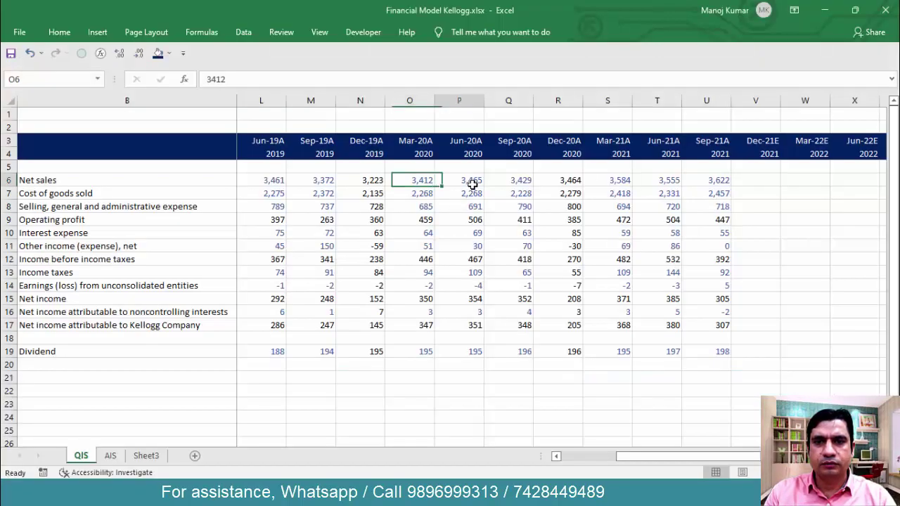
left_click(473, 183)
key("alt+Tab")
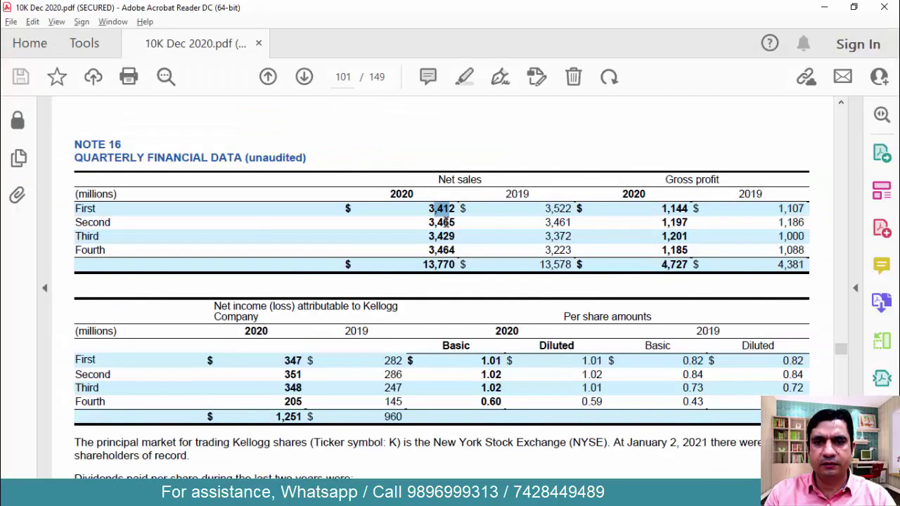
double_click(445, 221)
key("ctrl+c")
key("alt+Tab")
key("ctrl+v")
left_click(515, 182)
key("alt+Tab")
double_click(442, 237)
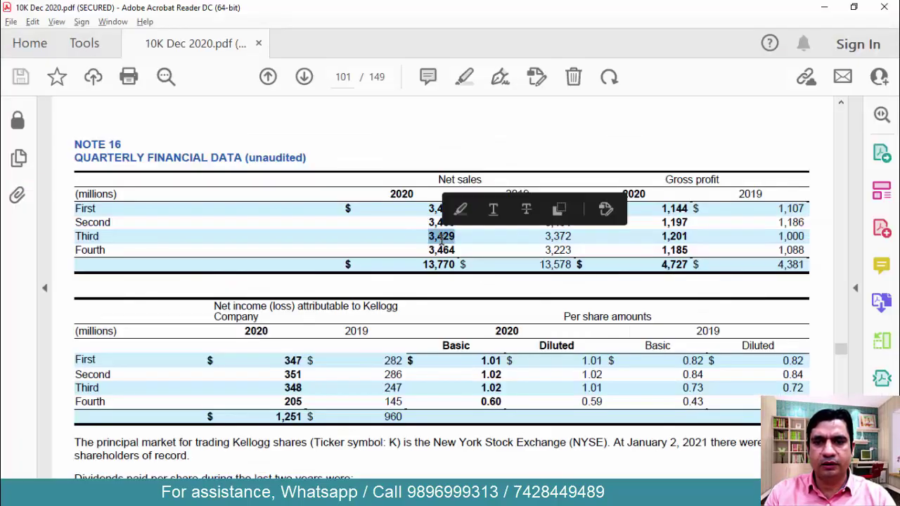
double_click(441, 250)
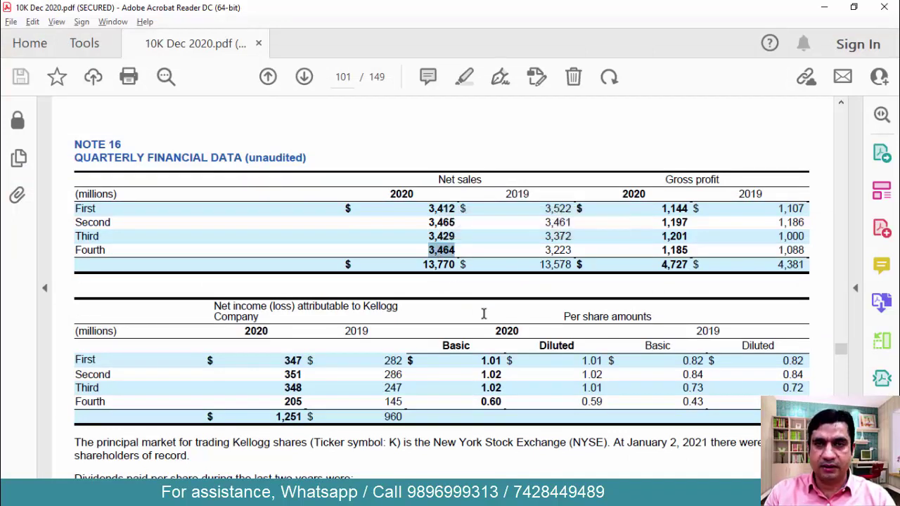
key("alt+Tab")
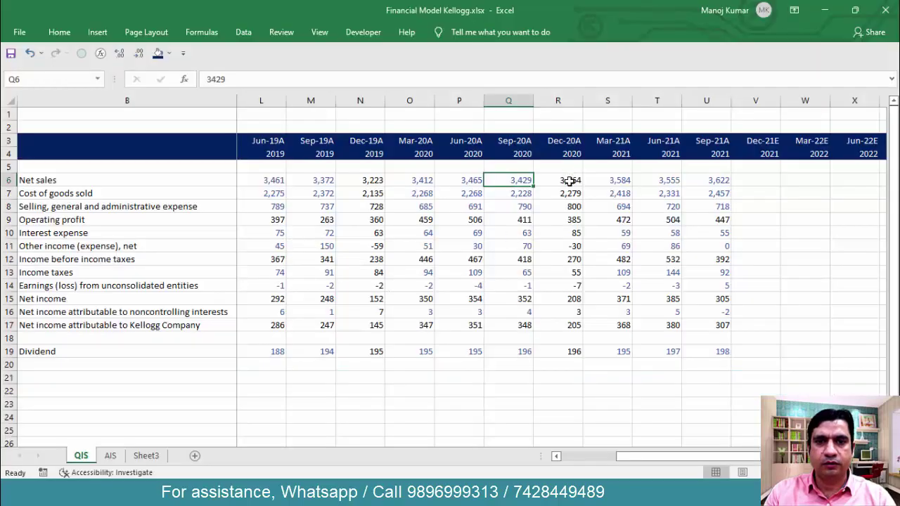
left_click(570, 181)
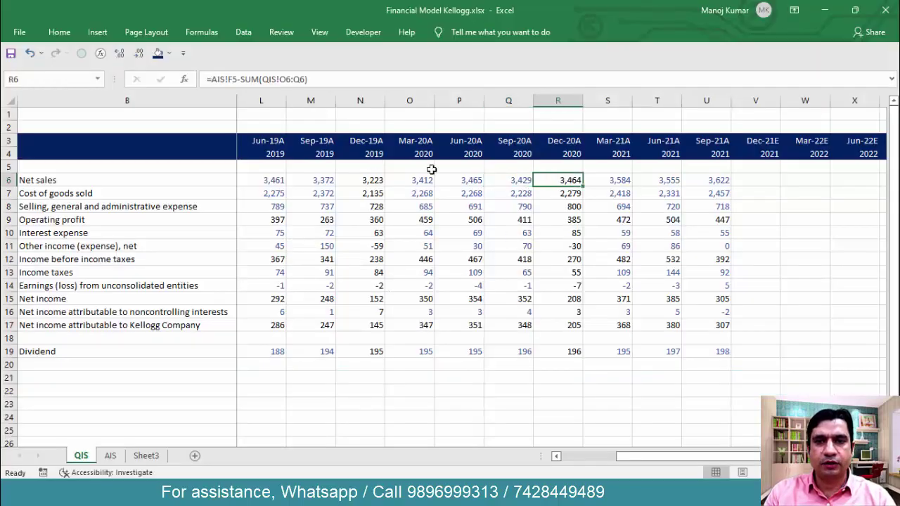
left_click_drag(371, 181, 379, 352)
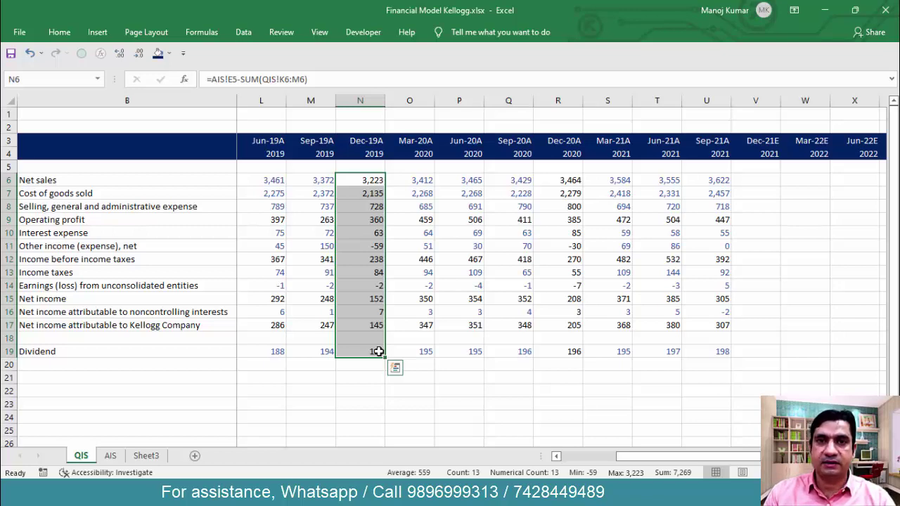
key("Left")
key("Left")
key("Left")
key("Left")
key("Left")
key("Left")
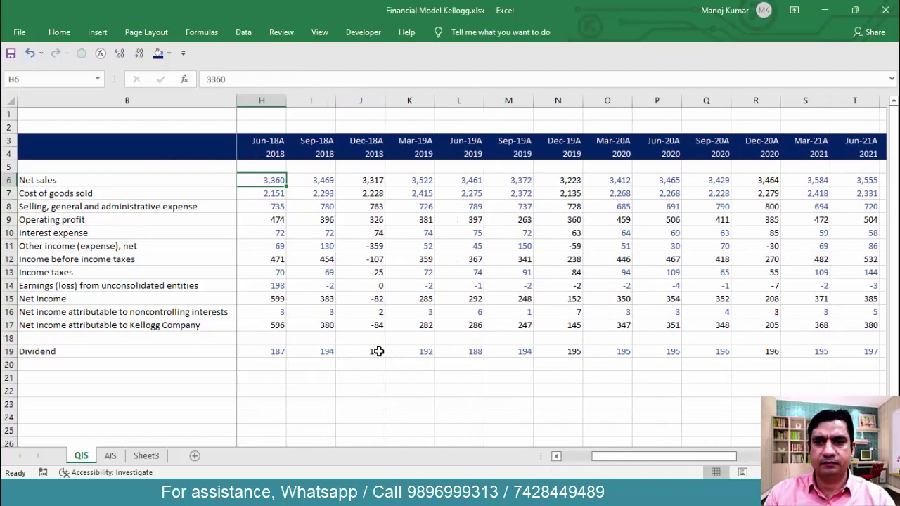
- Enter the label 'Historical Data' in G22, below the Dividend row
key("Down")
key("Down")
key("Down")
key("Down")
key("Down")
key("Down")
key("Down")
key("Down")
key("Down")
key("Down")
key("Down")
key("Down")
key("Down")
key("Left")
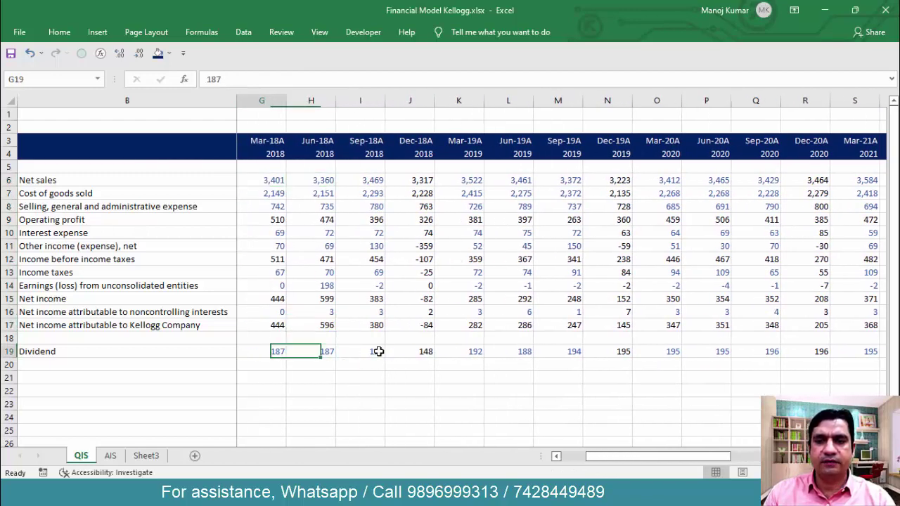
key("Left")
key("Right")
key("Down")
key("Down")
key("Down")
key("Down")
key("Down")
key("Down")
key("Down")
key("Down")
key("Down")
key("Down")
key("Down")
key("Down")
key("ctrl+Up")
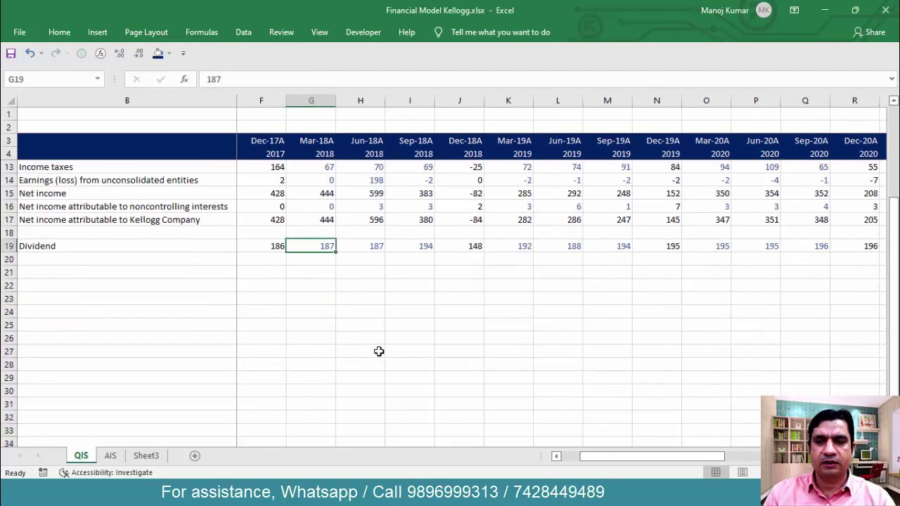
key("Down")
key("Down")
key("Down")
type("Hs")
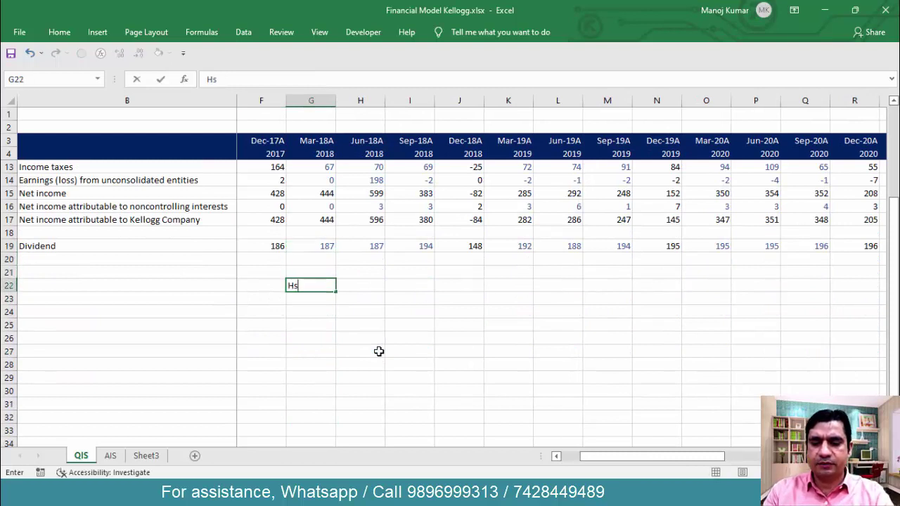
type("iu")
key("BackSpace")
type("lo")
key("BackSpace")
key("BackSpace")
key("BackSpace")
key("BackSpace")
type("istorical Data")
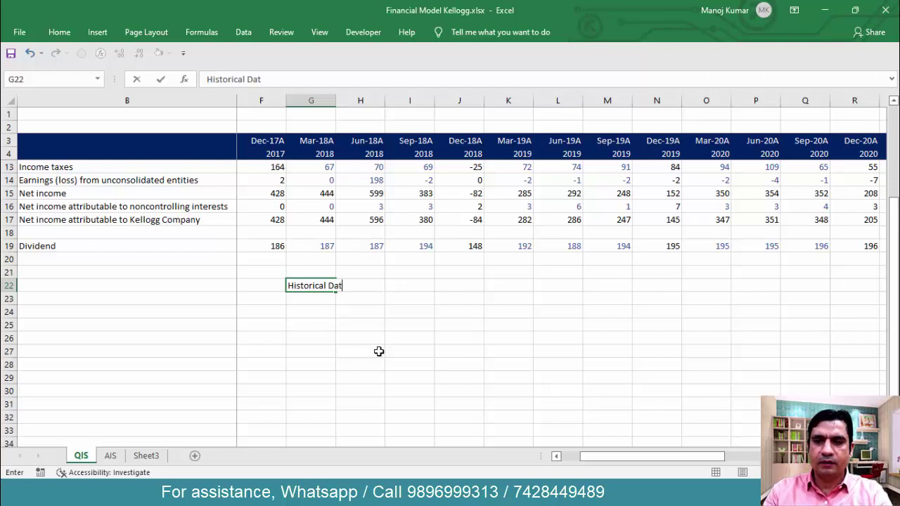
key("Return")
- Enter 'Historical Analysis' in G25 and AutoFit column G's width
key("Down")
key("Down")
type("Historical ")
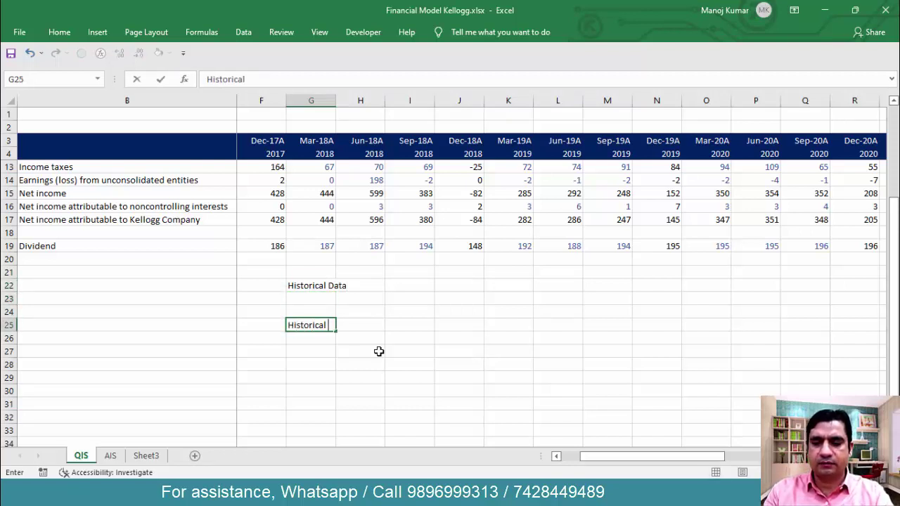
type("Analysis")
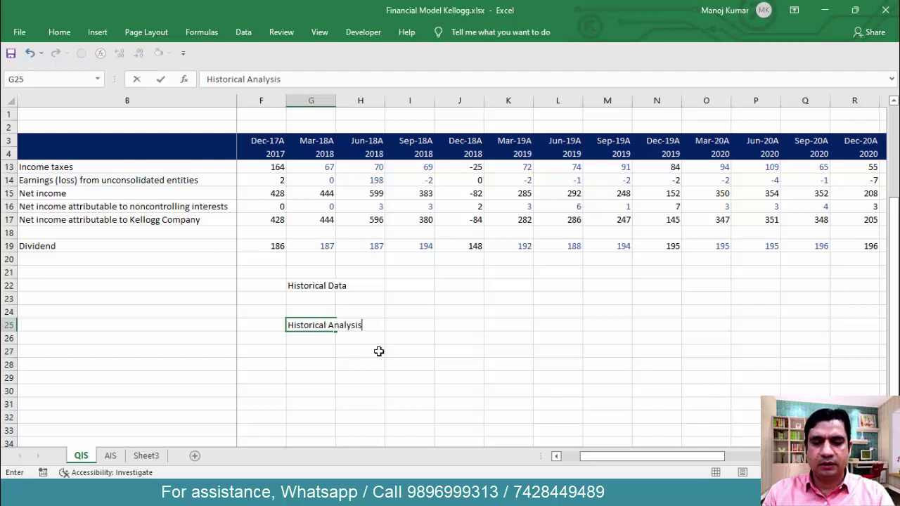
key("ctrl+Return")
key("alt+h")
key("o")
key("i")
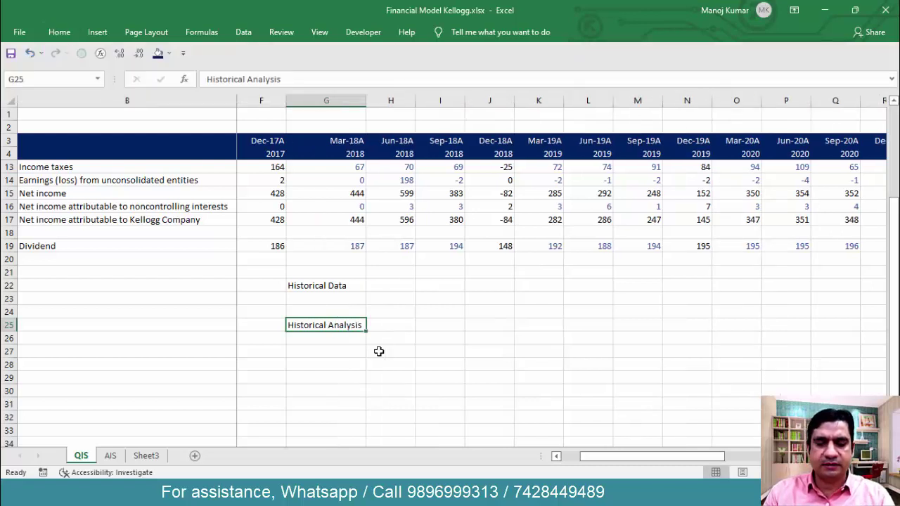
- Enter 'Assumptions' in I25 and 'Forecast' in I22
key("Right")
key("Right")
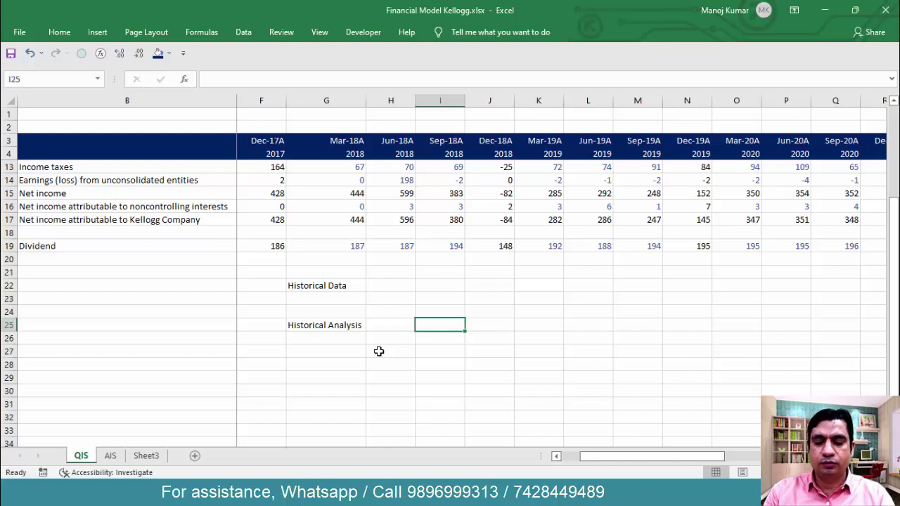
type("Assumpti")
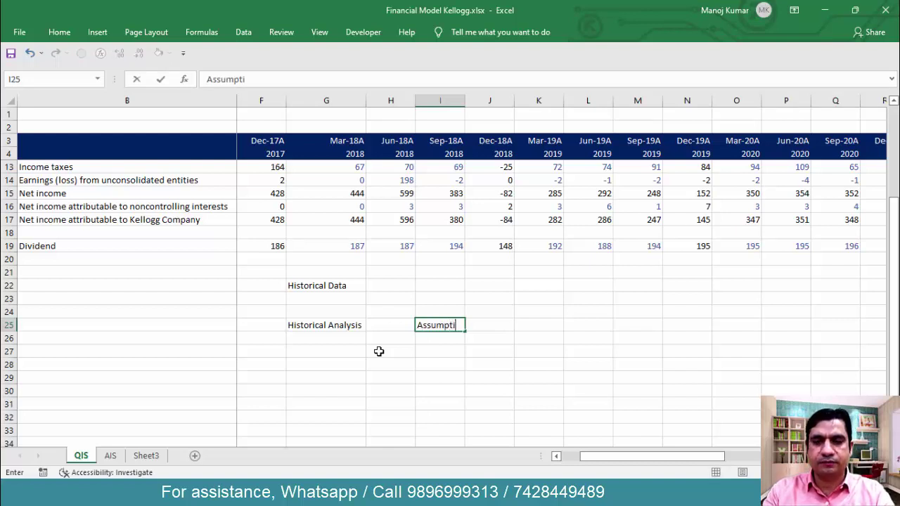
type("ons")
key("ctrl+Return")
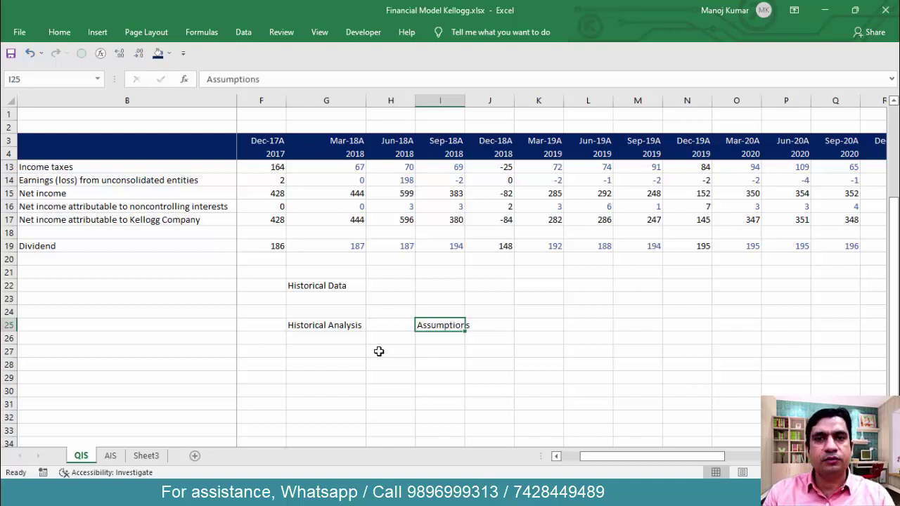
key("Up")
key("Up")
key("Up")
type("0")
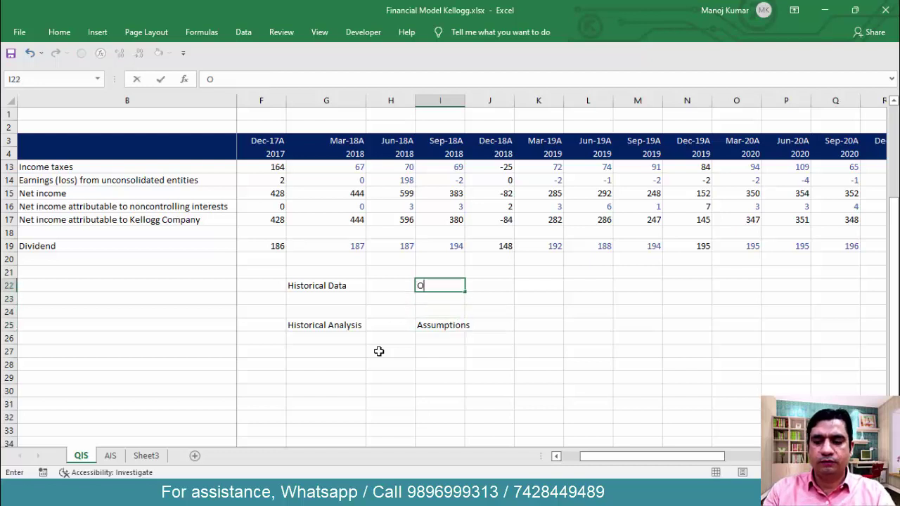
key("BackSpace")
type("FOrecas")
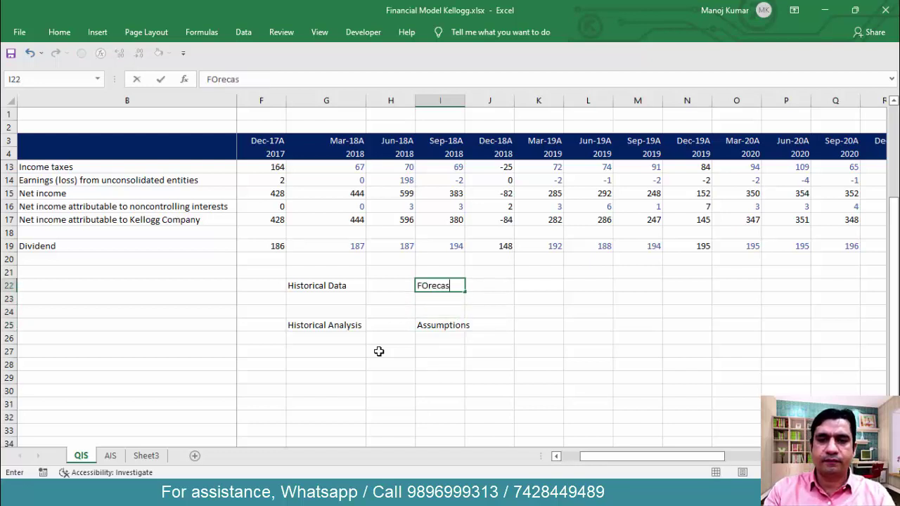
type("t")
key("Return")
key("Up")
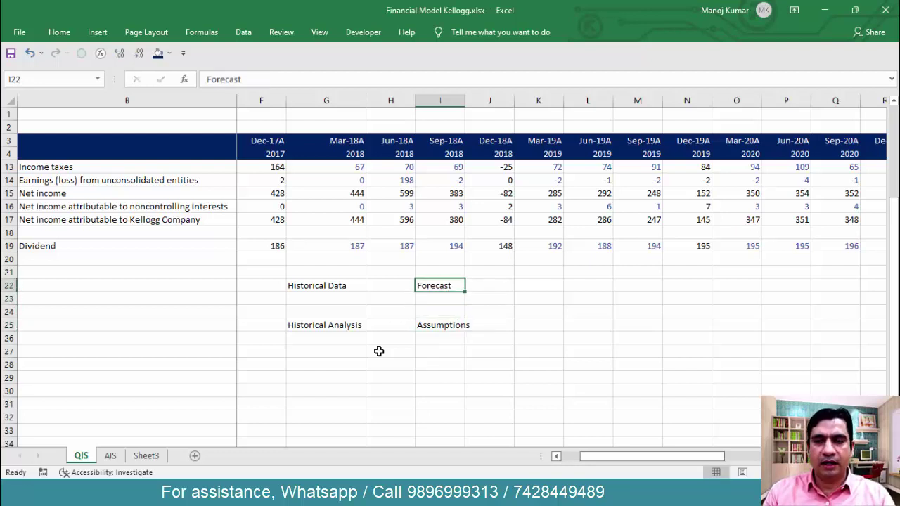
key("Left")
key("Left")
key("Left")
key("Up")
key("Up")
key("Up")
key("Right")
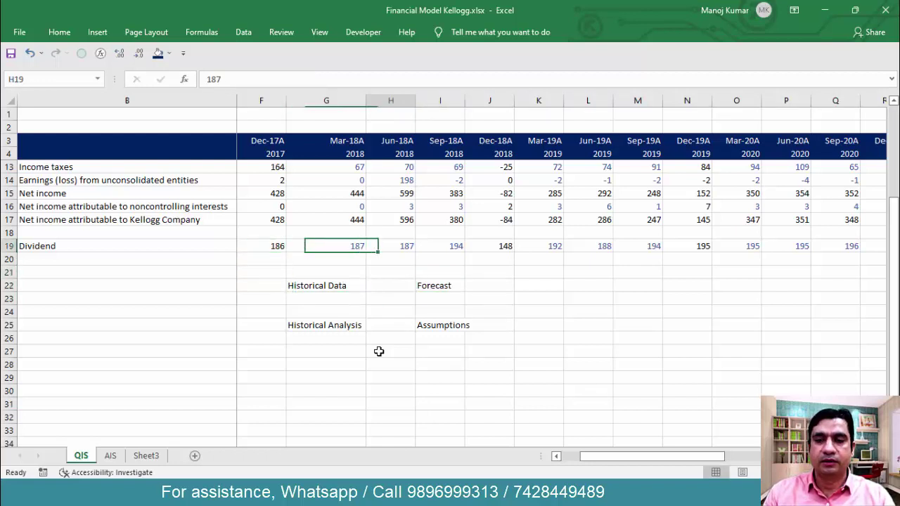
key("Right")
key("Down")
key("Down")
key("Down")
key("Left")
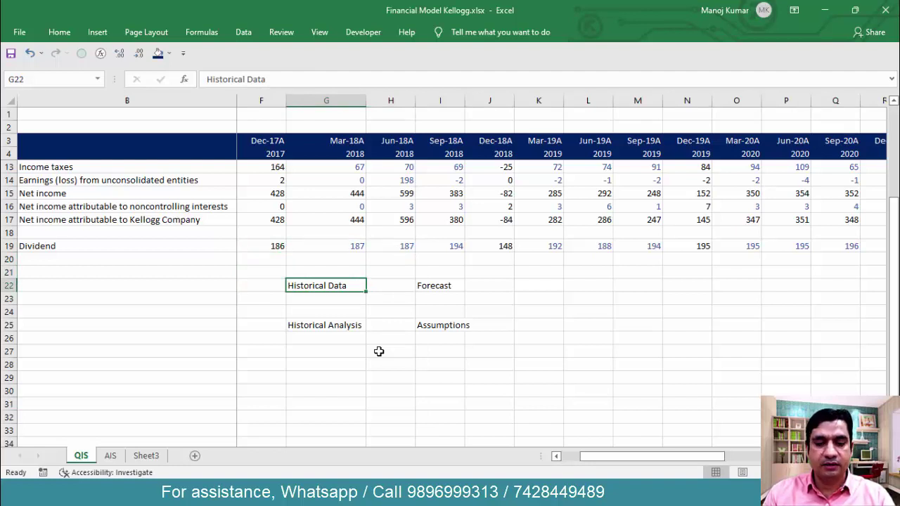
key("Down")
key("Down")
key("Down")
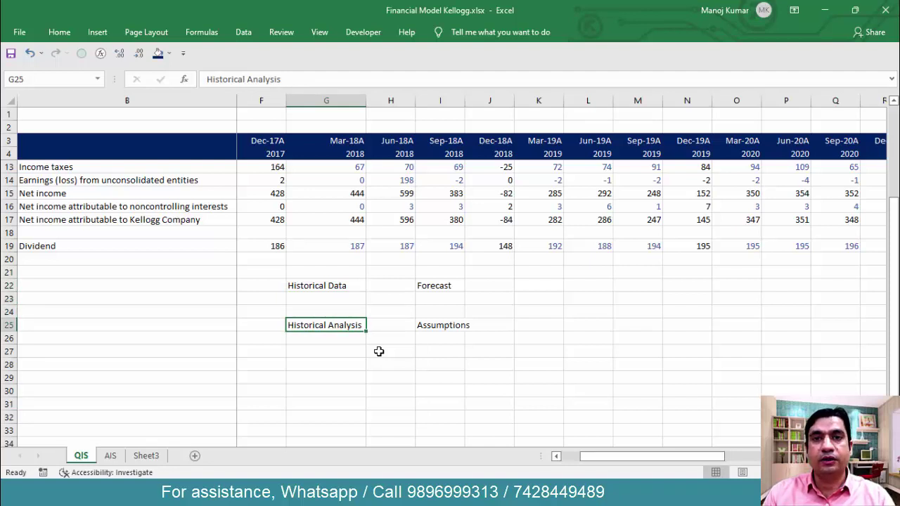
key("Down")
key("Up")
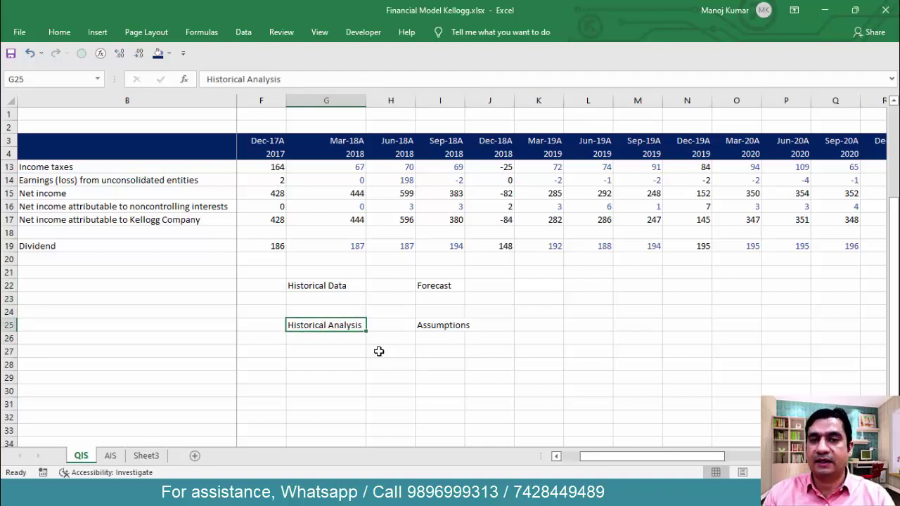
key("Down")
key("Up")
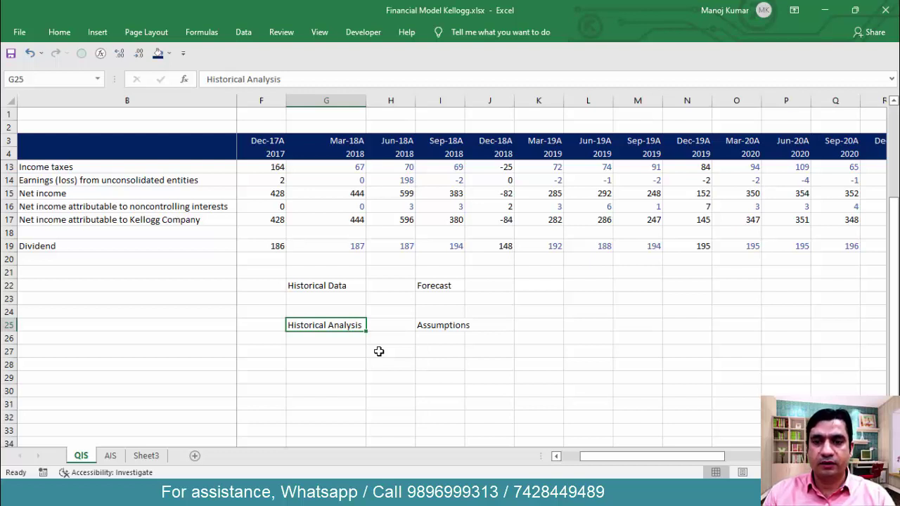
key("Down")
key("Up")
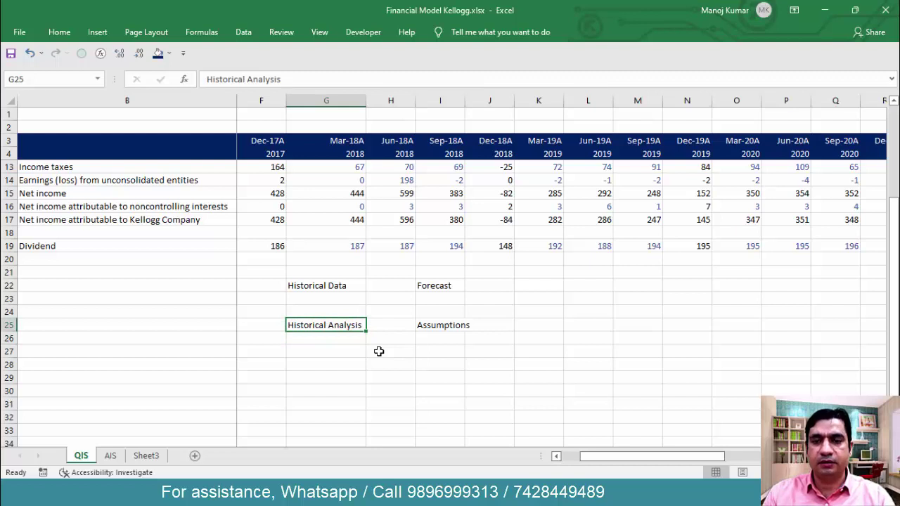
key("Down")
key("Up")
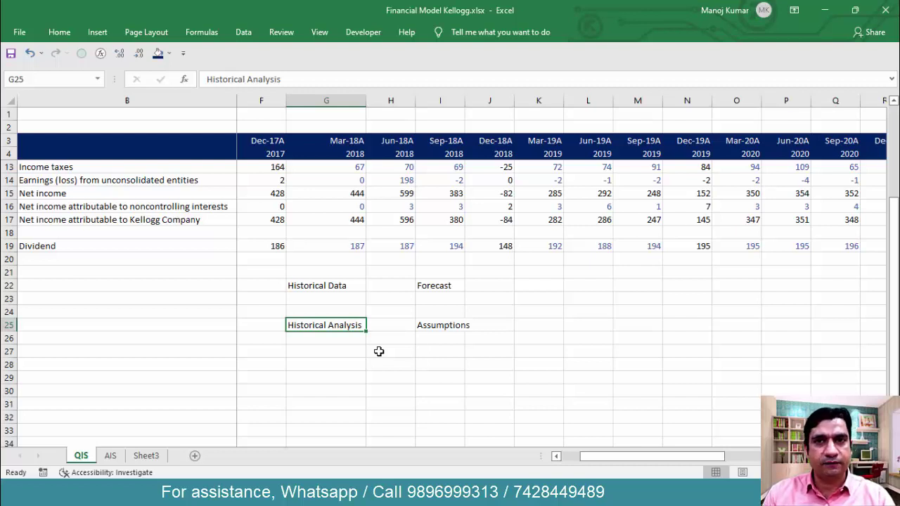
key("Up")
key("Up")
key("Up")
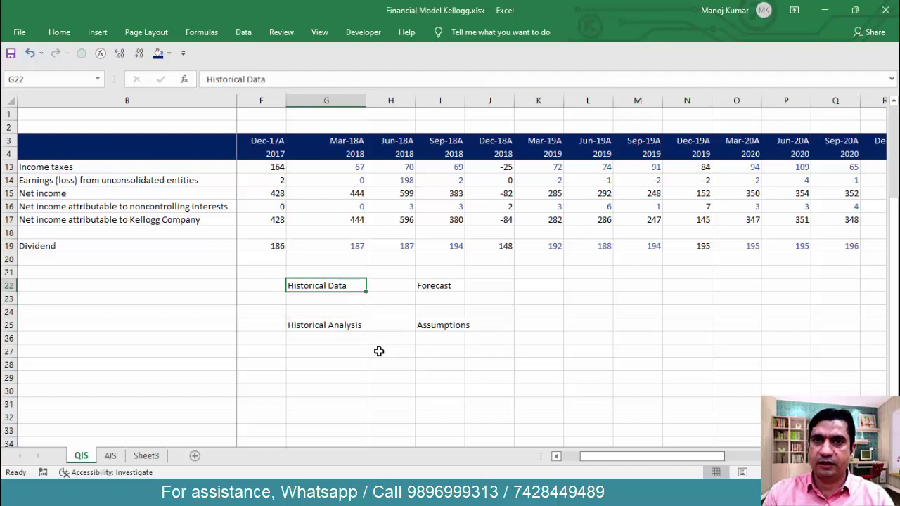
key("Down")
key("Down")
key("Down")
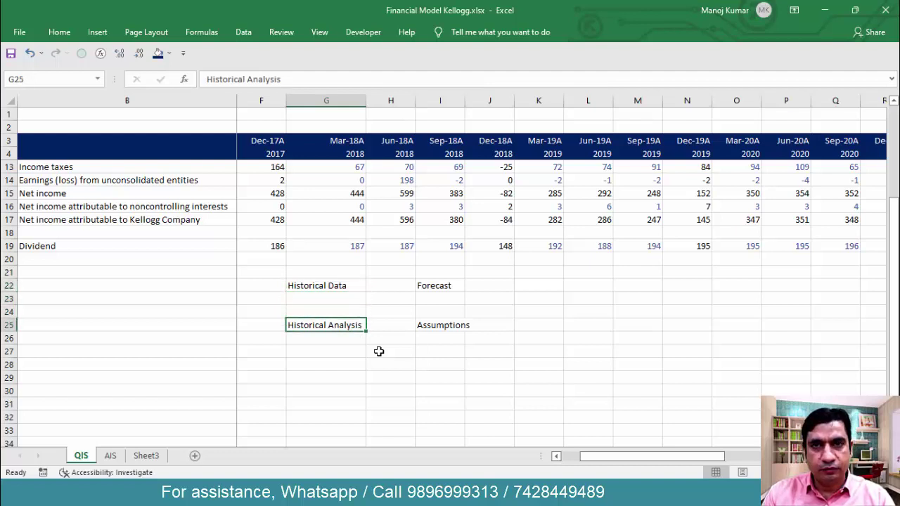
key("Right")
key("Right")
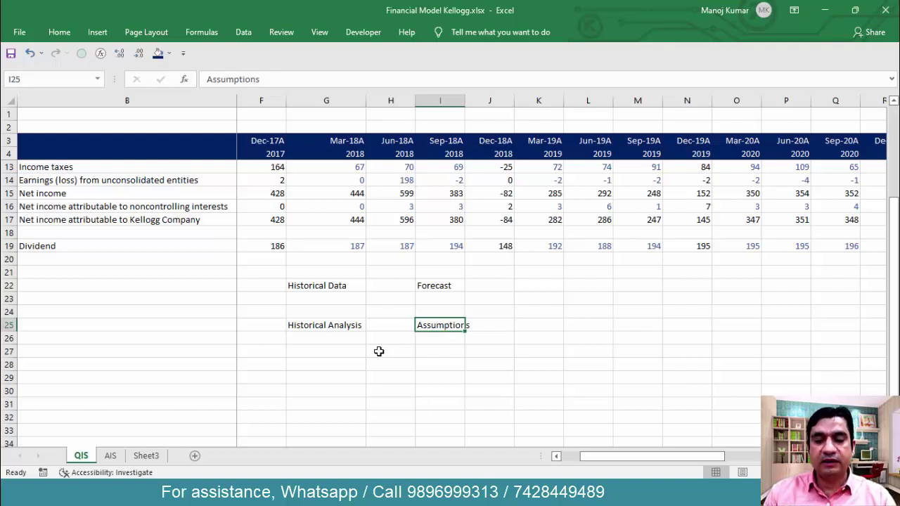
key("Return")
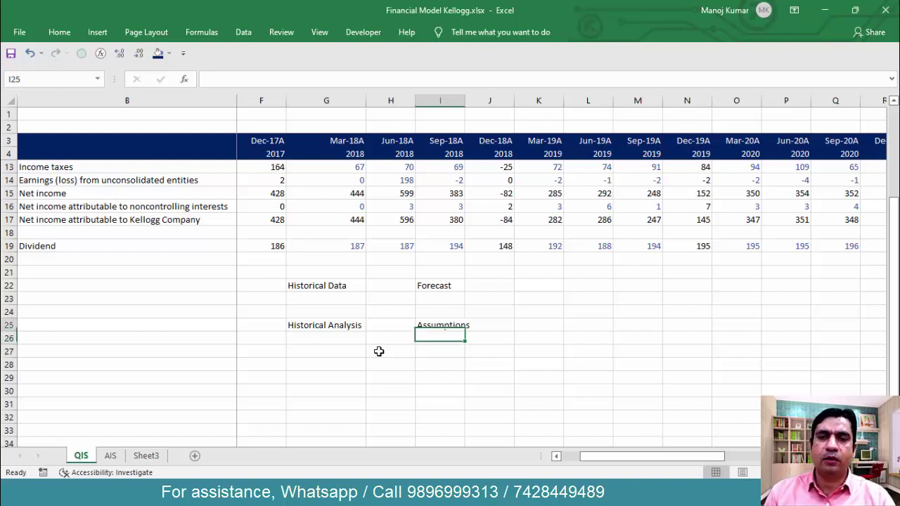
key("Up")
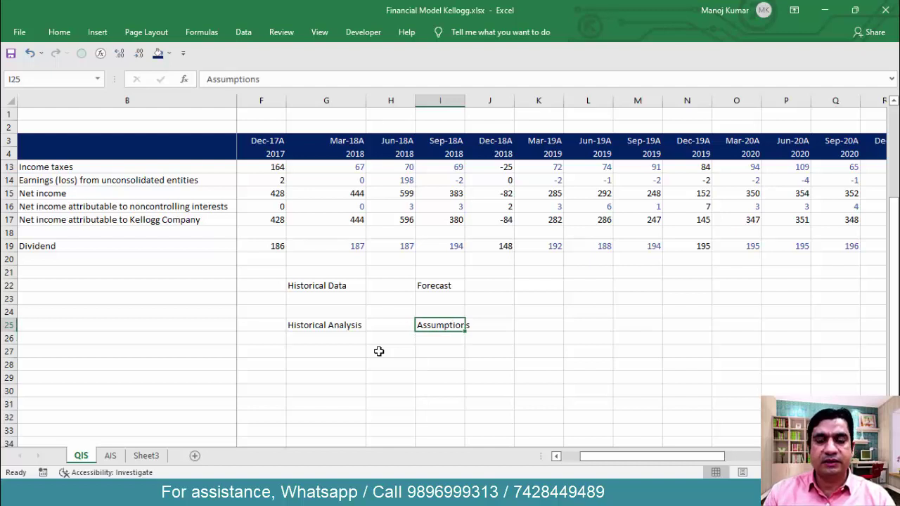
key("Down")
key("Up")
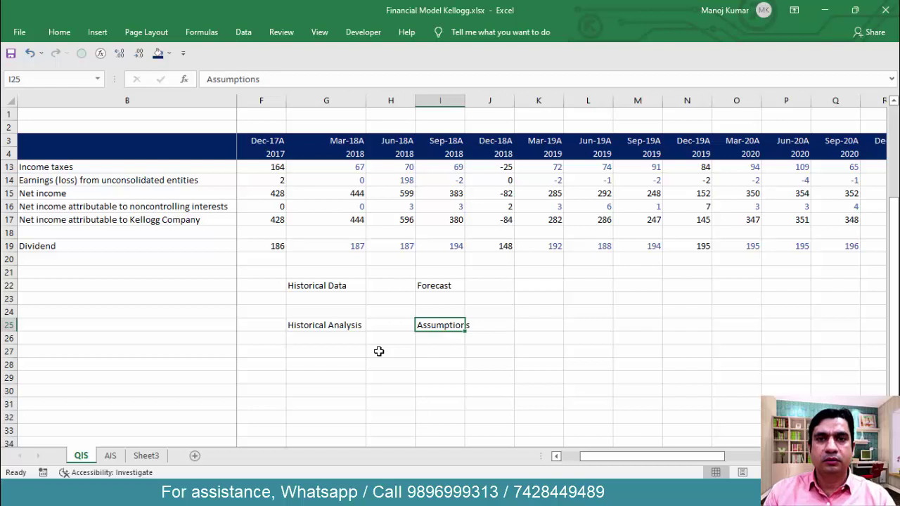